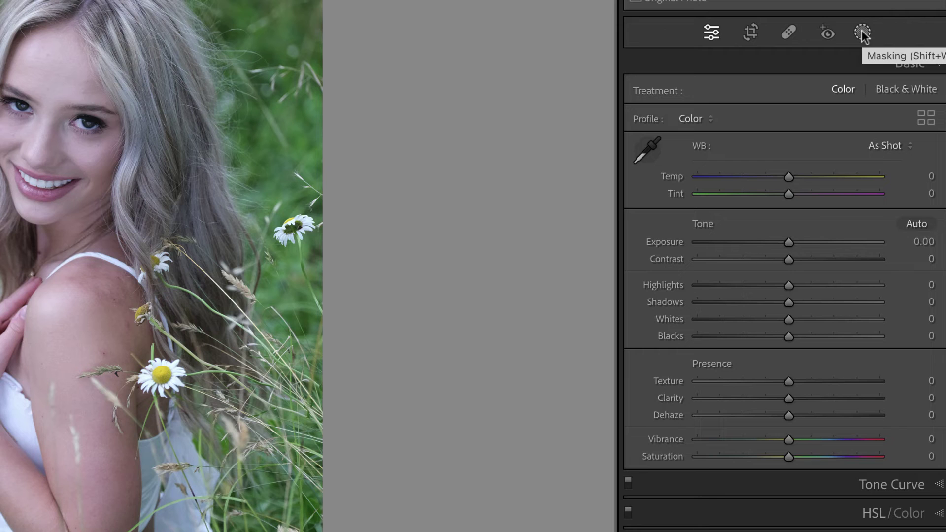
- View the person mask options for Person 1 in Masking, and close the masking tools without creating a mask
{"action": "left_click", "coordinate": [862, 33]}
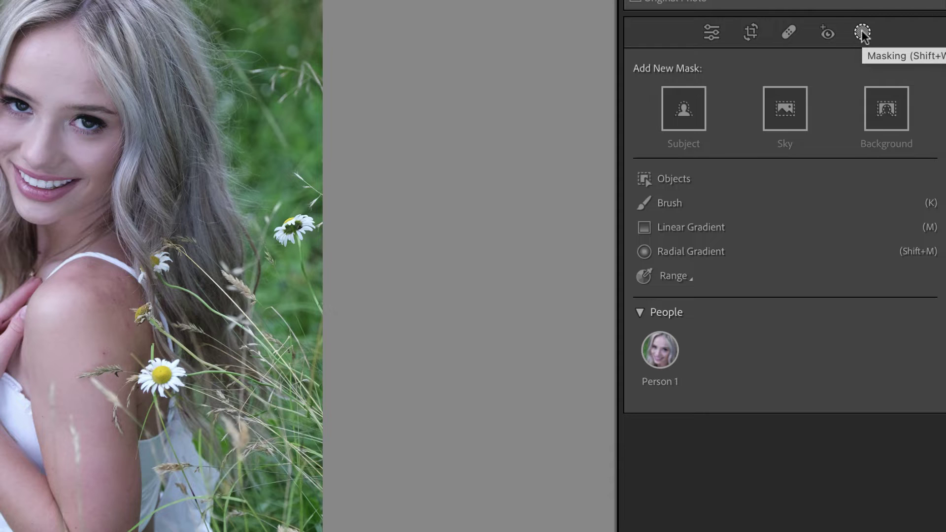
{"action": "mouse_move", "coordinate": [660, 362]}
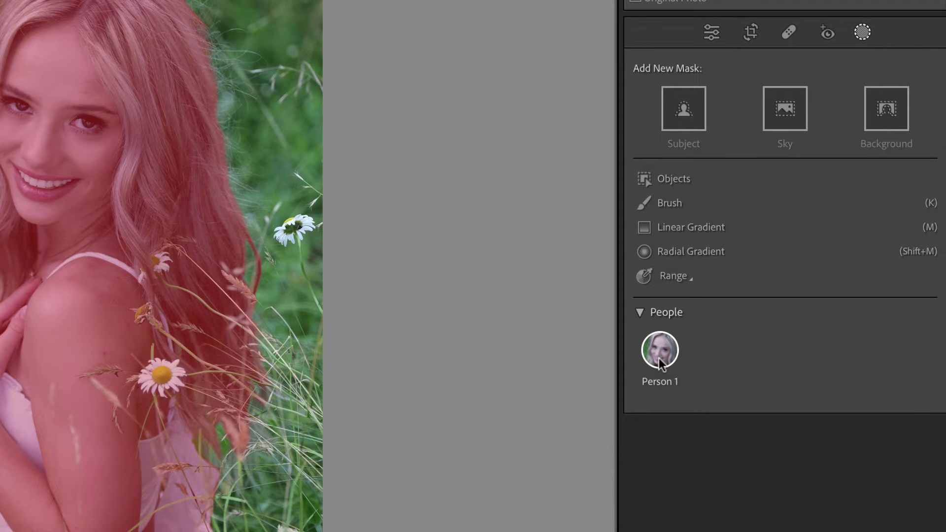
{"action": "left_click", "coordinate": [660, 362]}
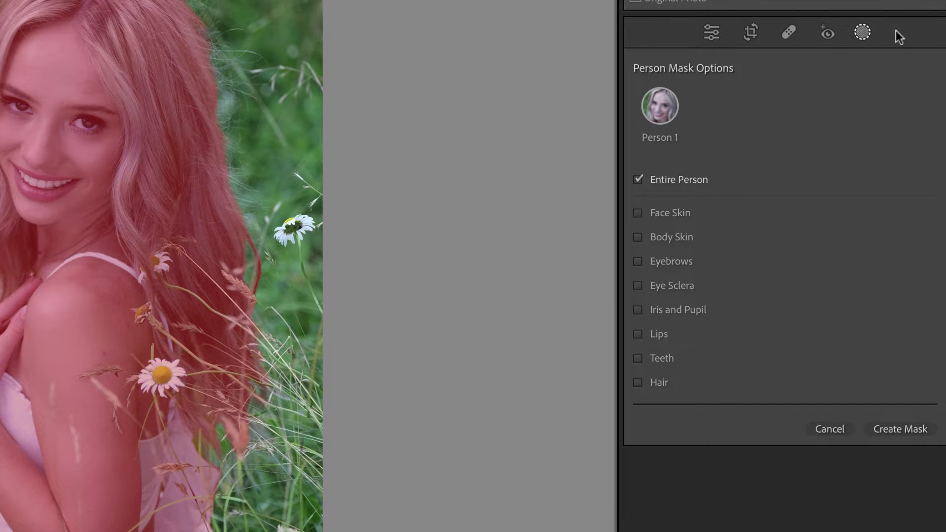
{"action": "left_click", "coordinate": [861, 32]}
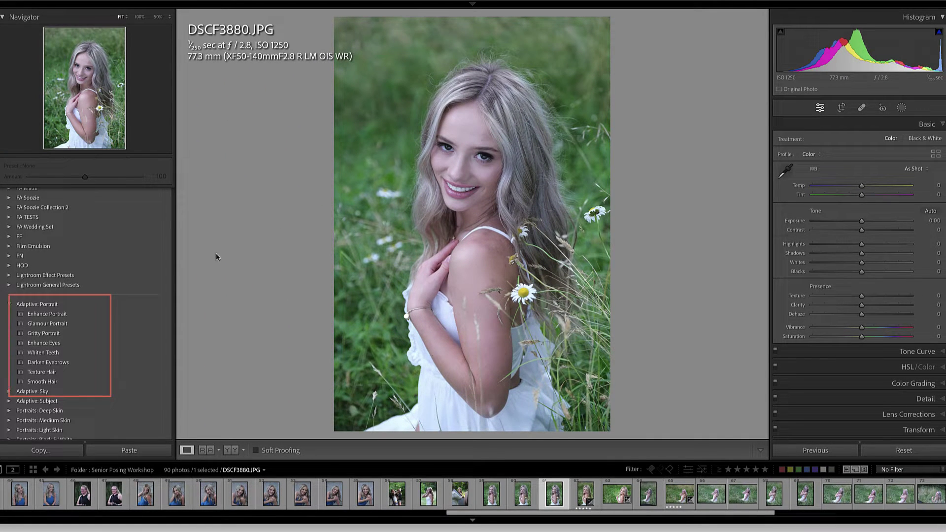
- Apply the Adaptive: Portrait preset Glamour Portrait with an amount of 162, checking its Face Skin mask
{"action": "left_click", "coordinate": [55, 323]}
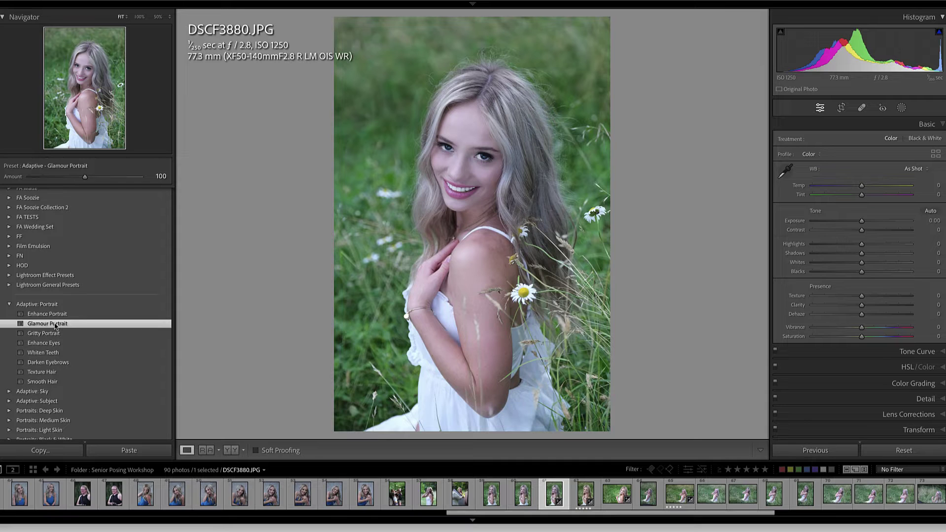
{"action": "left_click", "coordinate": [902, 108]}
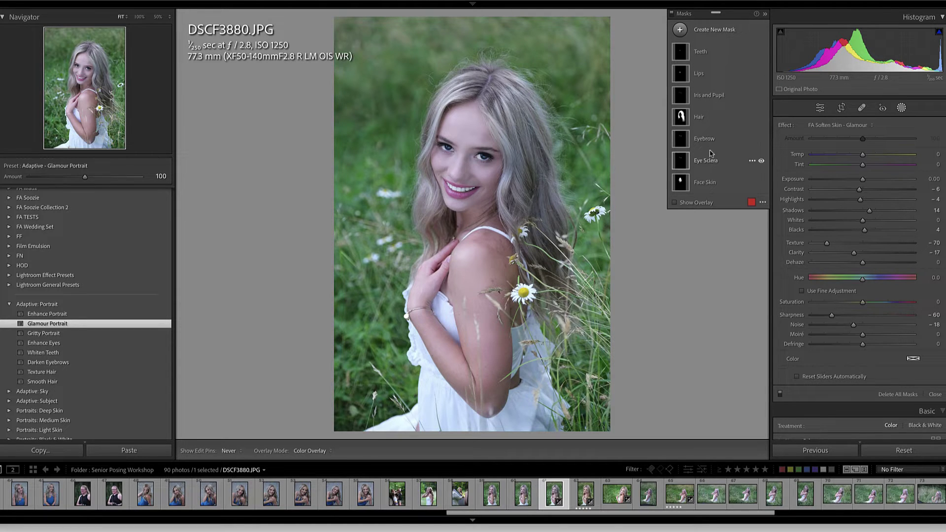
{"action": "left_click", "coordinate": [706, 182]}
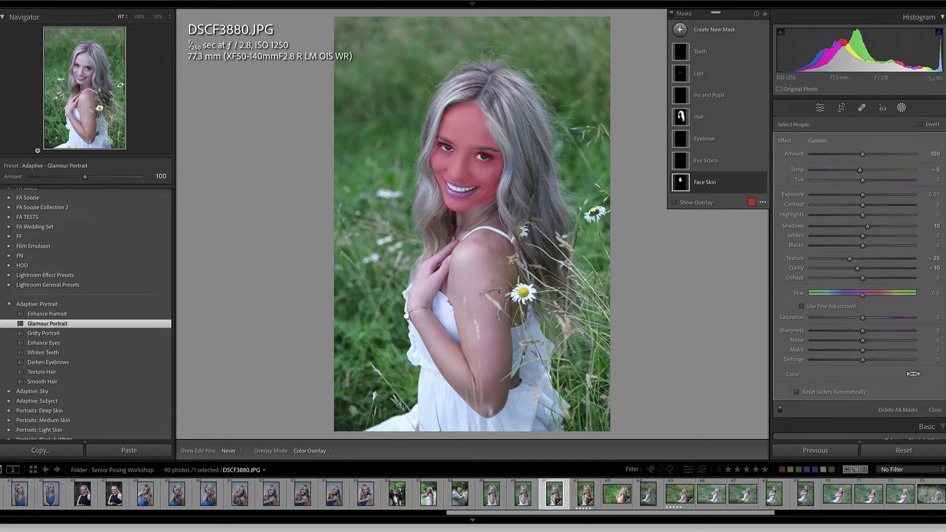
{"action": "left_click_drag", "start_coordinate": [83, 180], "coordinate": [119, 181]}
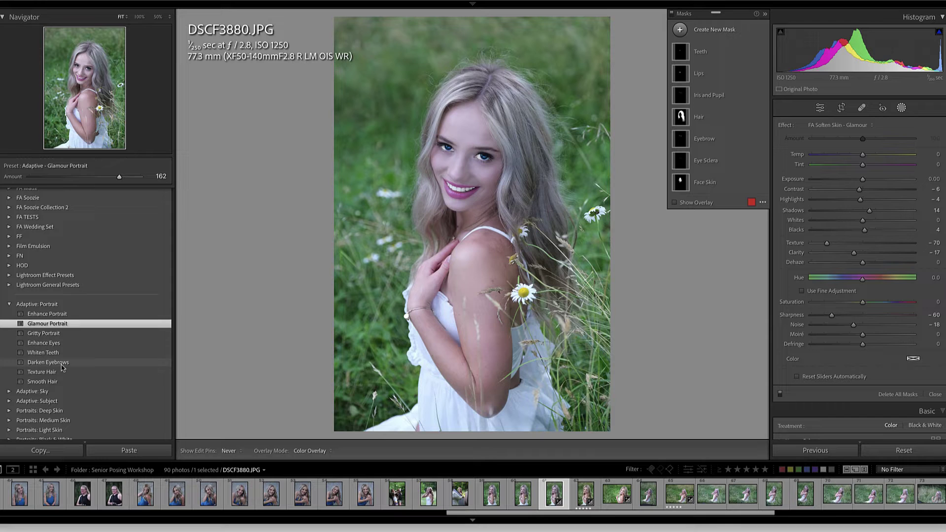
- Expand the Adaptive: Sky and Adaptive: Subject preset groups and look through their presets
{"action": "left_click", "coordinate": [9, 392]}
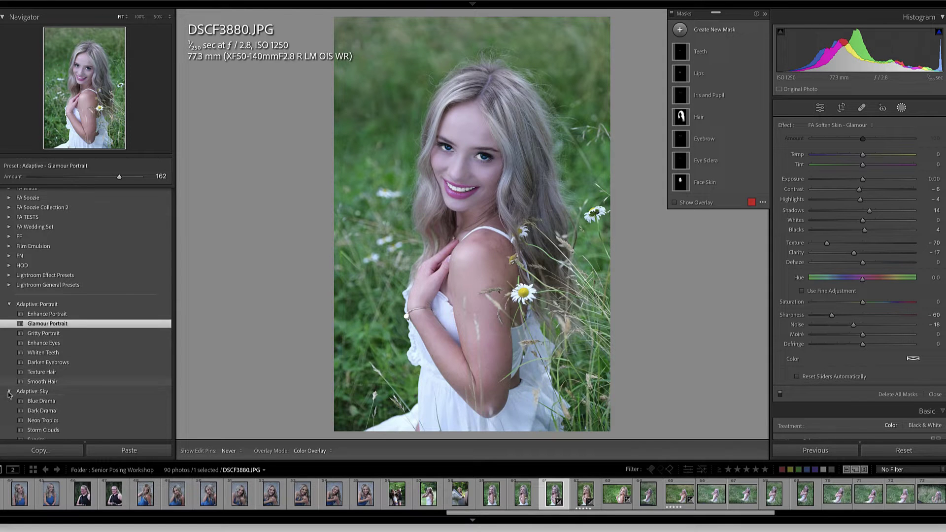
{"action": "scroll", "coordinate": [64, 365], "scroll_direction": "down", "scroll_amount": 2}
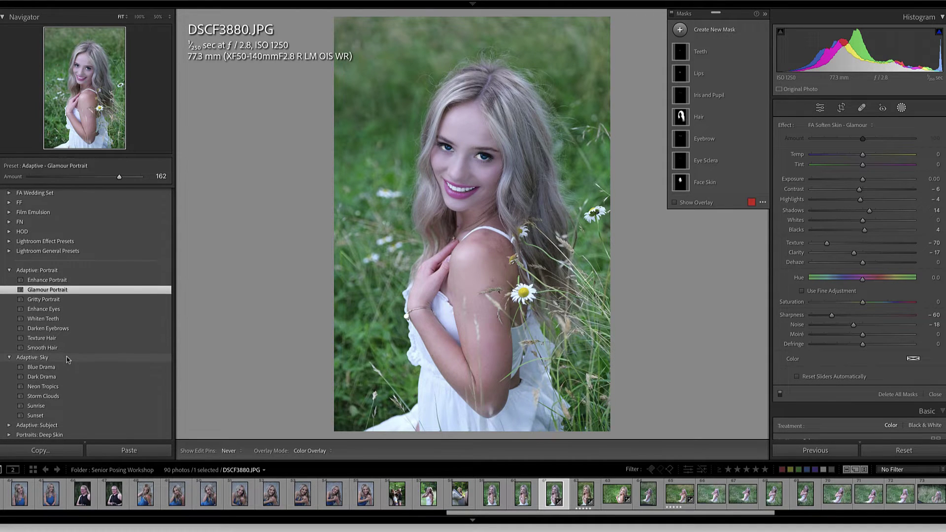
{"action": "scroll", "coordinate": [68, 360], "scroll_direction": "down", "scroll_amount": 2}
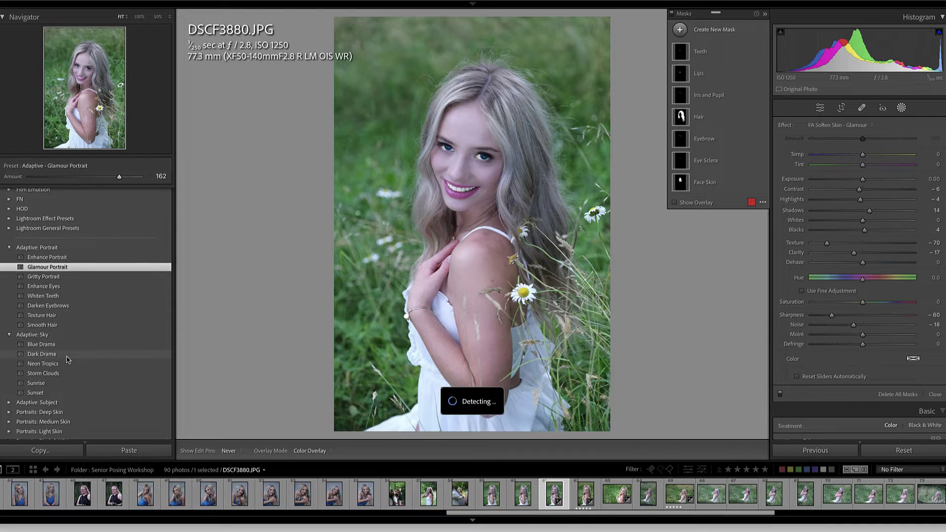
{"action": "left_click", "coordinate": [9, 402]}
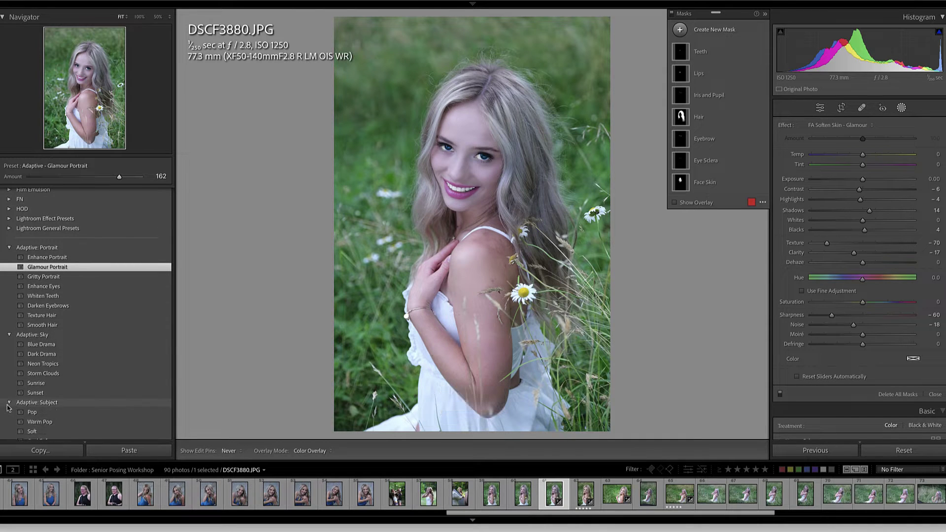
{"action": "scroll", "coordinate": [95, 383], "scroll_direction": "down", "scroll_amount": 2}
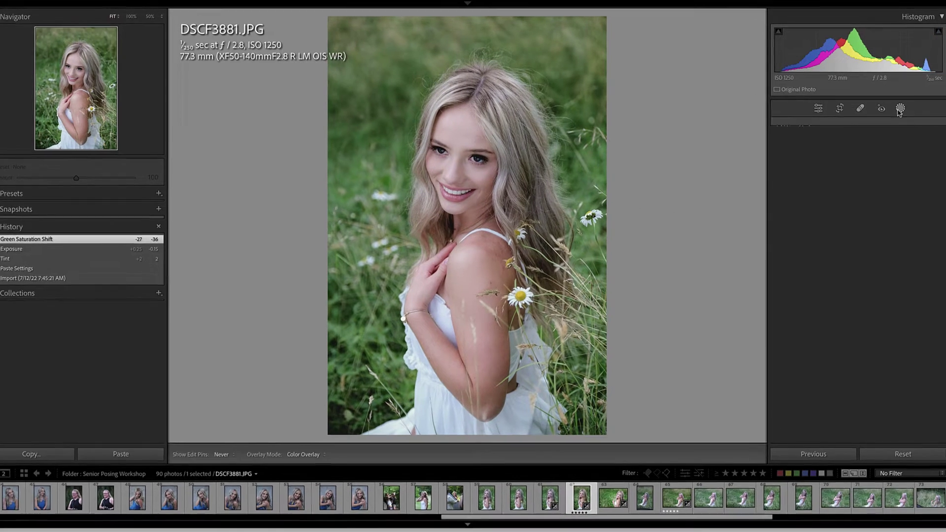
- Start a person mask for Person 1 on DSCF3881.JPG with Face Skin and Body Skin selected
{"action": "left_click", "coordinate": [881, 117]}
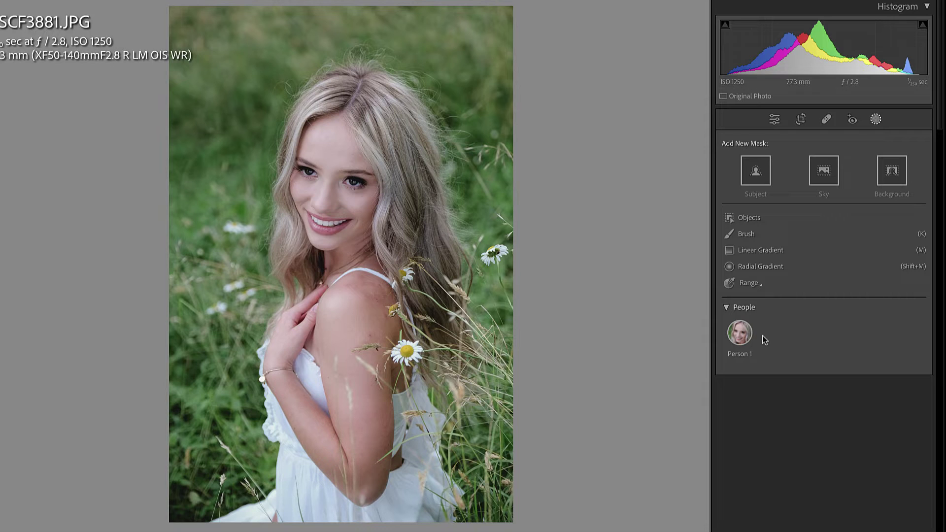
{"action": "left_click", "coordinate": [733, 334]}
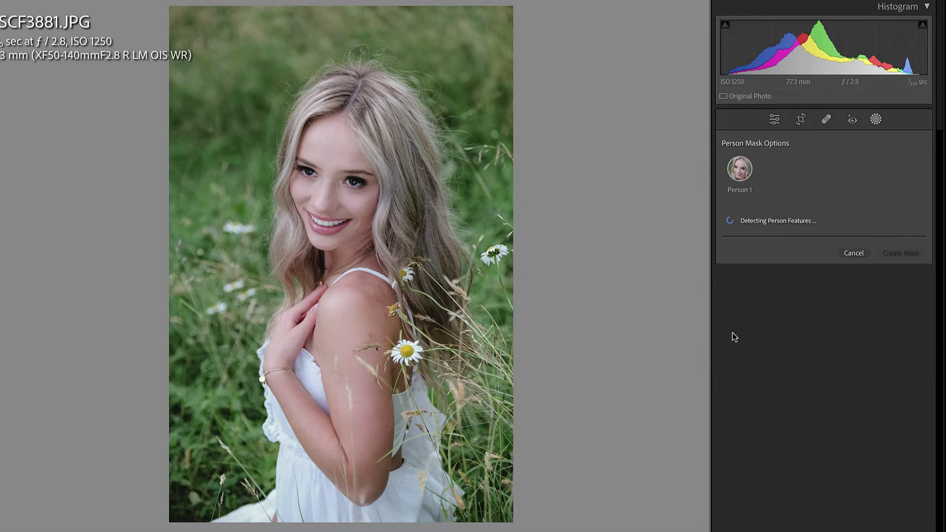
{"action": "left_click", "coordinate": [724, 240]}
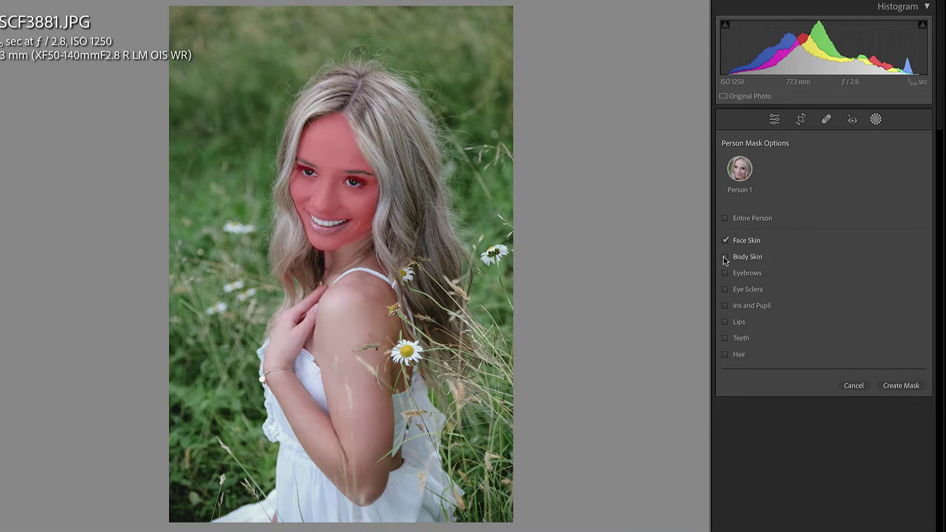
{"action": "left_click", "coordinate": [725, 257]}
{"action": "left_click", "coordinate": [725, 241]}
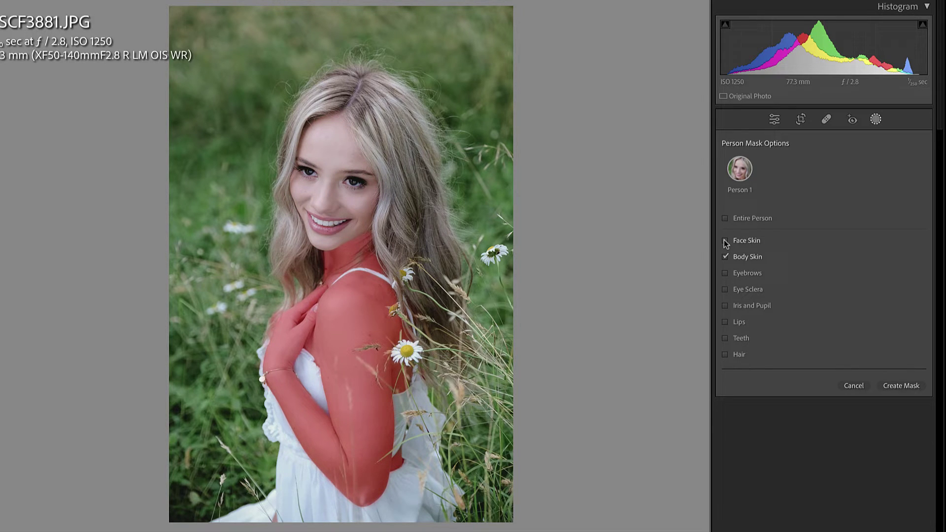
{"action": "left_click", "coordinate": [725, 241]}
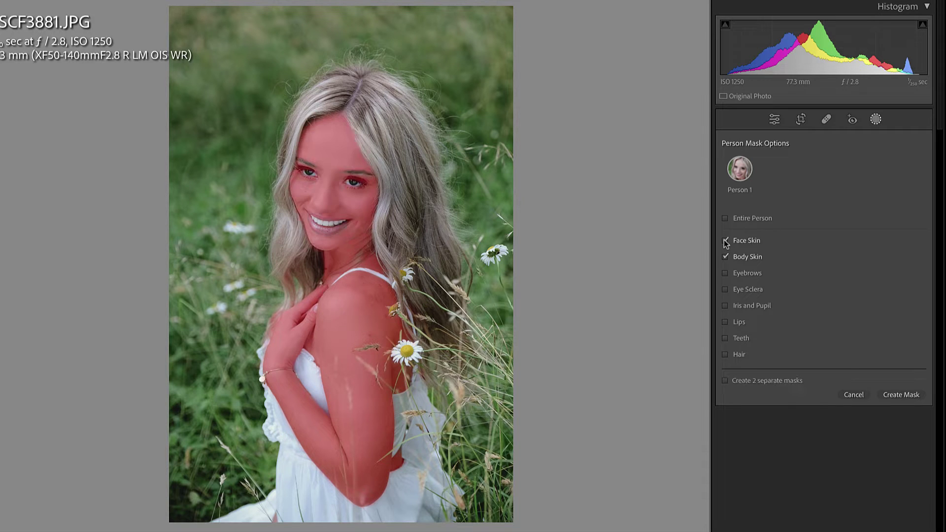
- Add Teeth to the selected person features and create the three parts as separate masks, leaving out Eye Sclera
{"action": "left_click", "coordinate": [724, 289]}
{"action": "left_click", "coordinate": [725, 381]}
{"action": "left_click", "coordinate": [725, 382]}
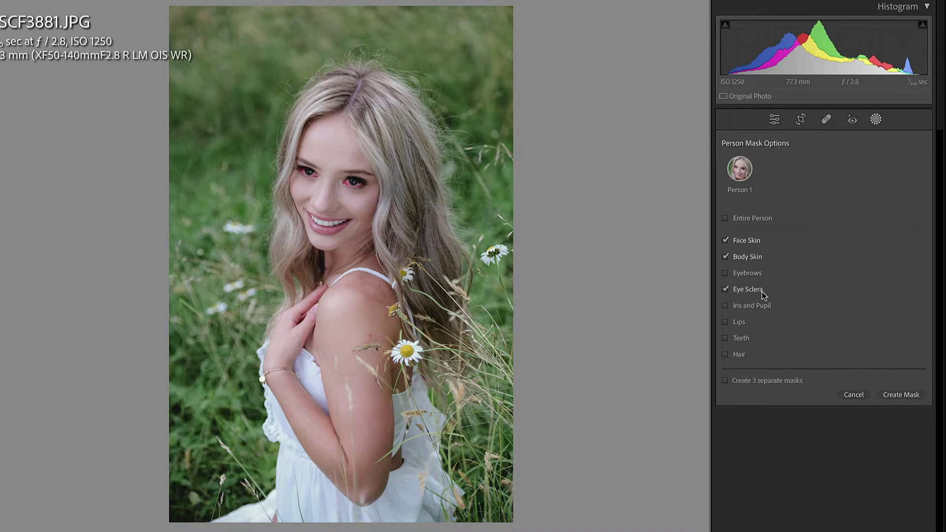
{"action": "left_click", "coordinate": [725, 290]}
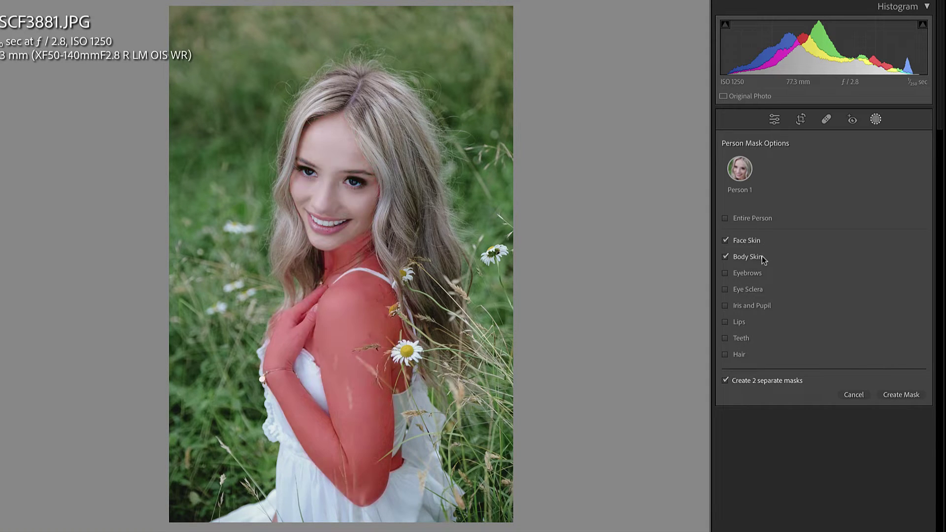
{"action": "left_click", "coordinate": [724, 338]}
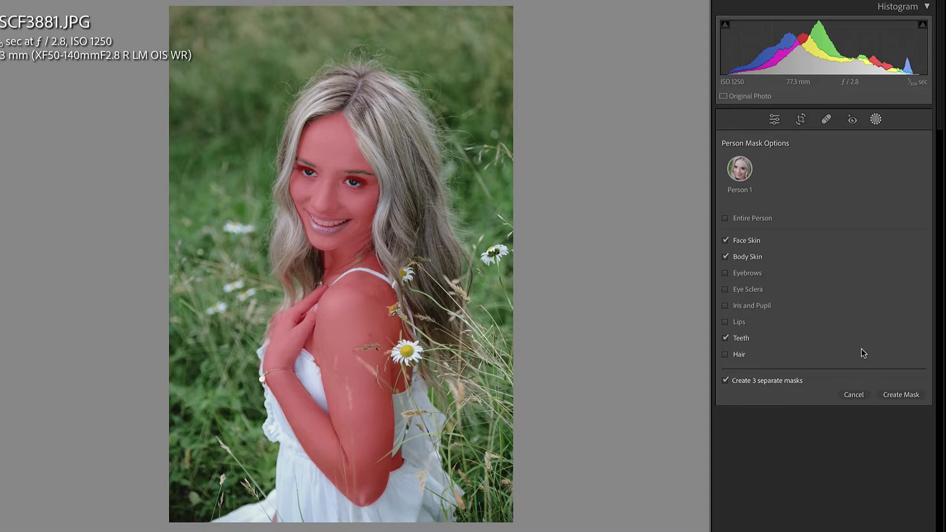
{"action": "left_click", "coordinate": [885, 395]}
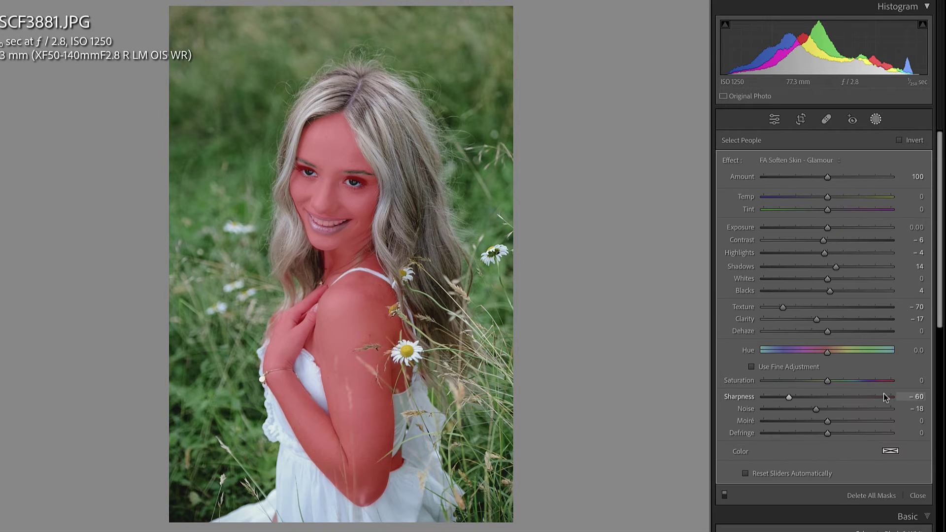
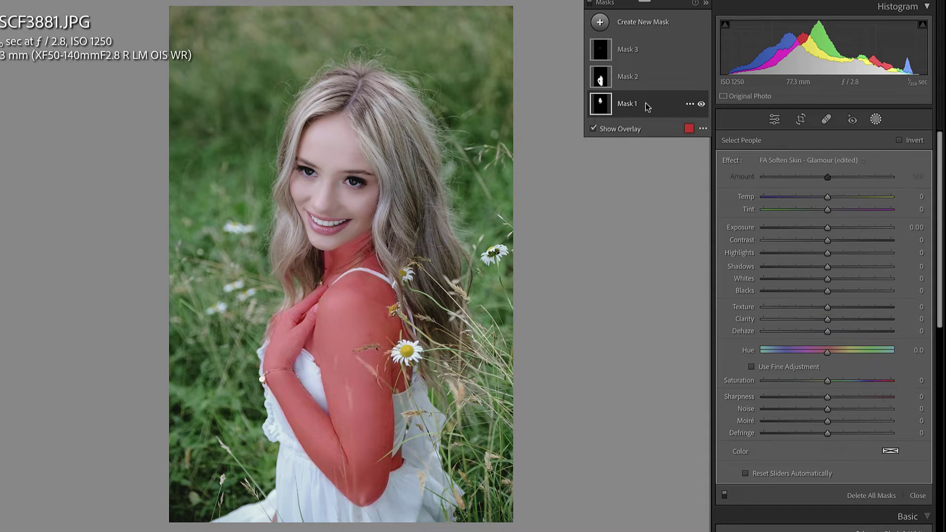
- Rename Mask 1, which covers the face skin, as Face
{"action": "left_click", "coordinate": [688, 103]}
{"action": "left_click", "coordinate": [705, 111]}
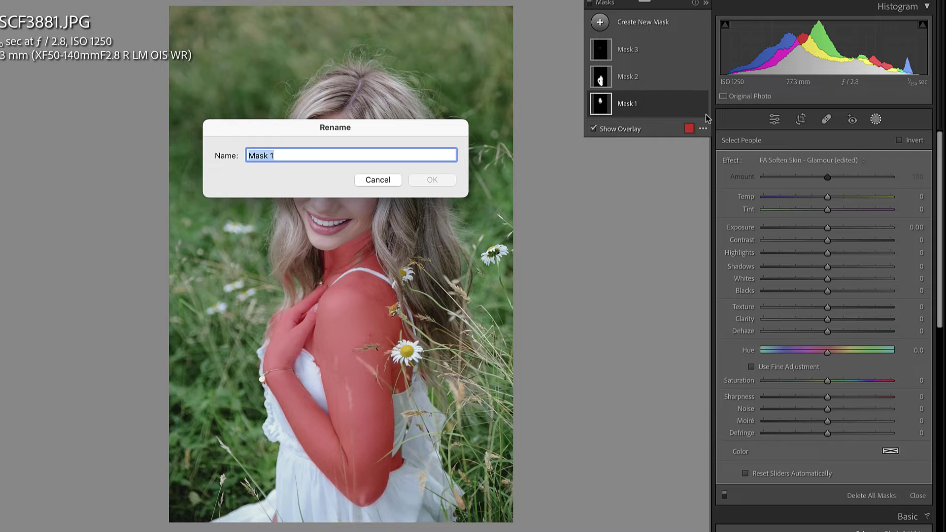
{"action": "type", "text": "Face"}
{"action": "key", "text": "Return"}
- Rename Mask 2, which covers the body skin, as Body
{"action": "left_click", "coordinate": [689, 76]}
{"action": "left_click", "coordinate": [699, 84]}
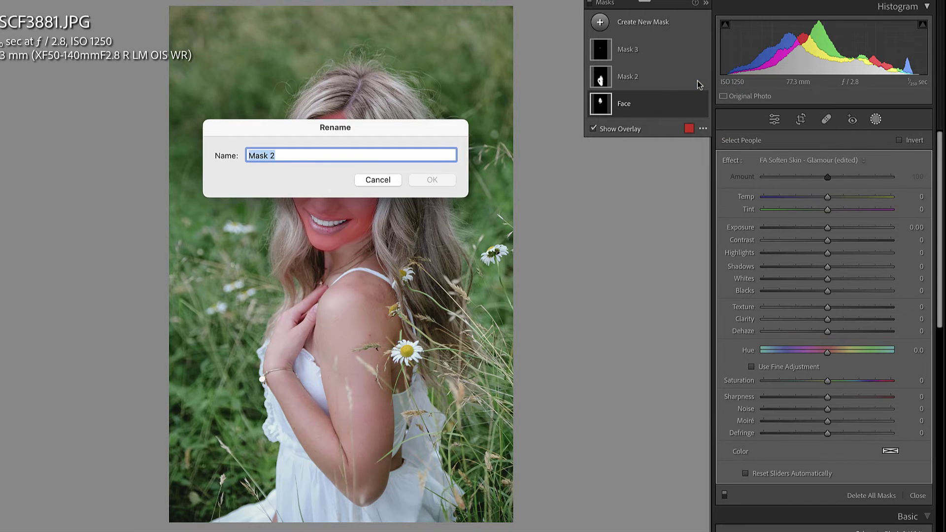
{"action": "type", "text": "Body"}
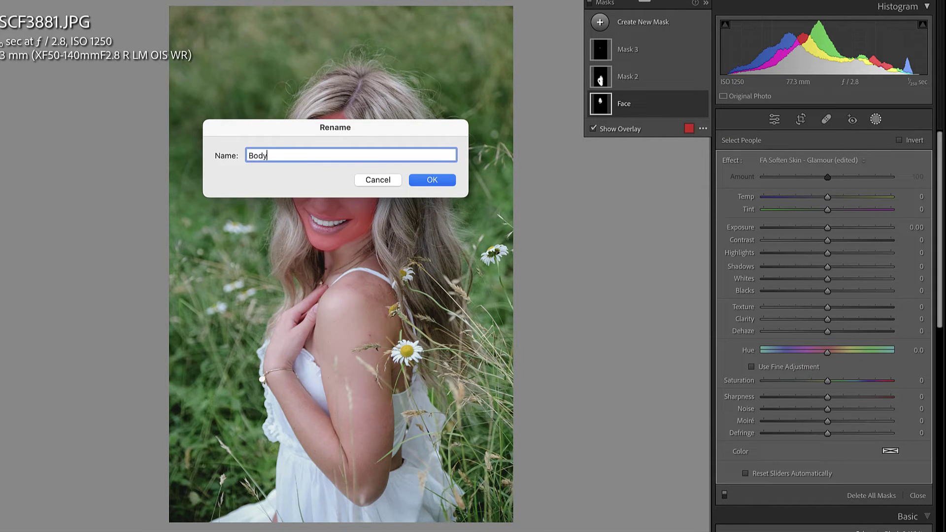
{"action": "key", "text": "Return"}
- Rename Mask 3 as Teeth
{"action": "left_click", "coordinate": [689, 49]}
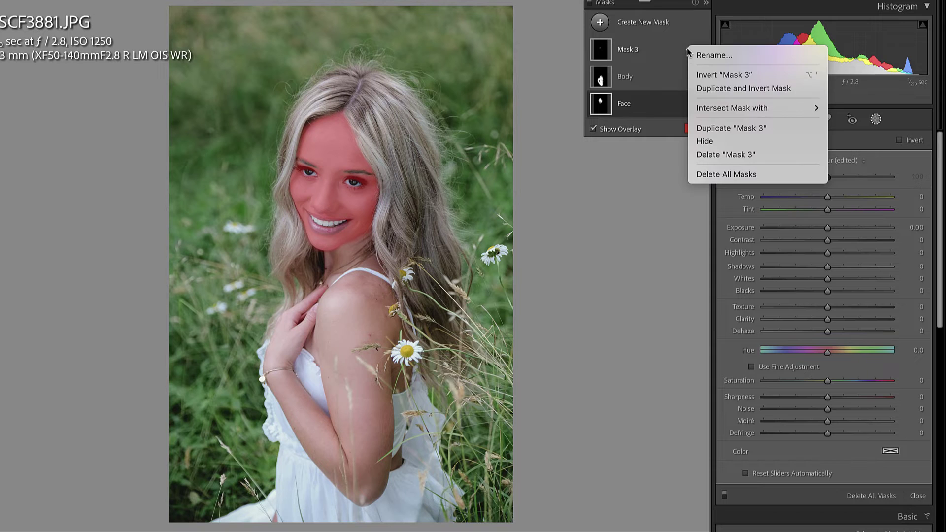
{"action": "left_click", "coordinate": [702, 57]}
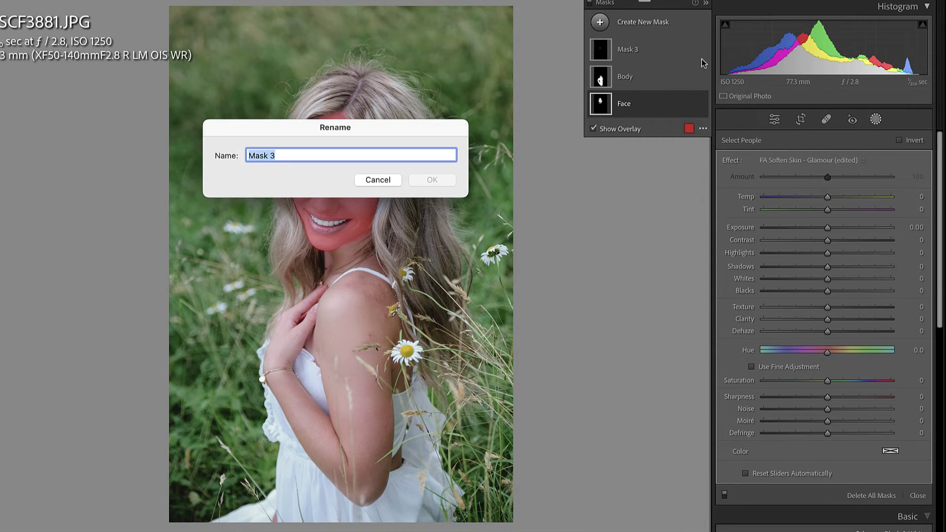
{"action": "type", "text": "Teeth"}
{"action": "key", "text": "Return"}
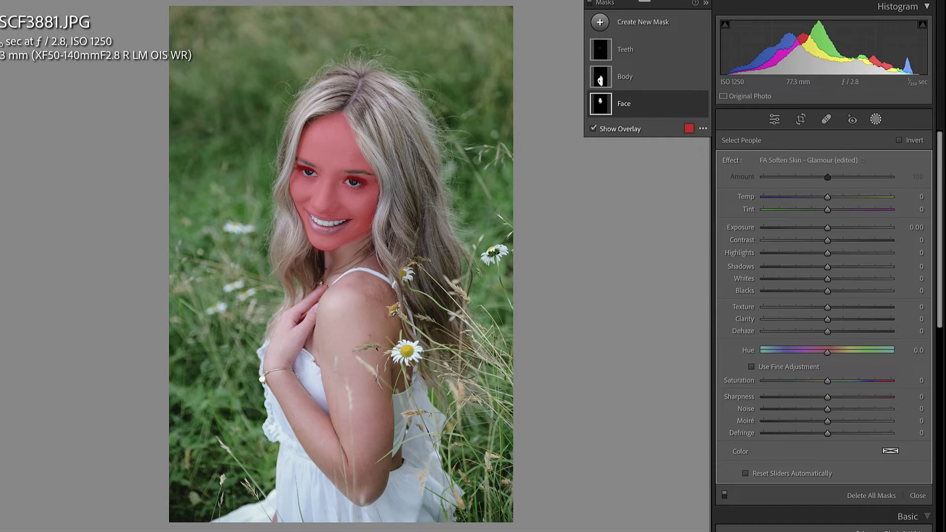
- Apply the Soften Skin effect to the Face mask with Texture -49 and Clarity -26, and compare the photo with the mask hidden and shown
{"action": "left_click", "coordinate": [593, 128]}
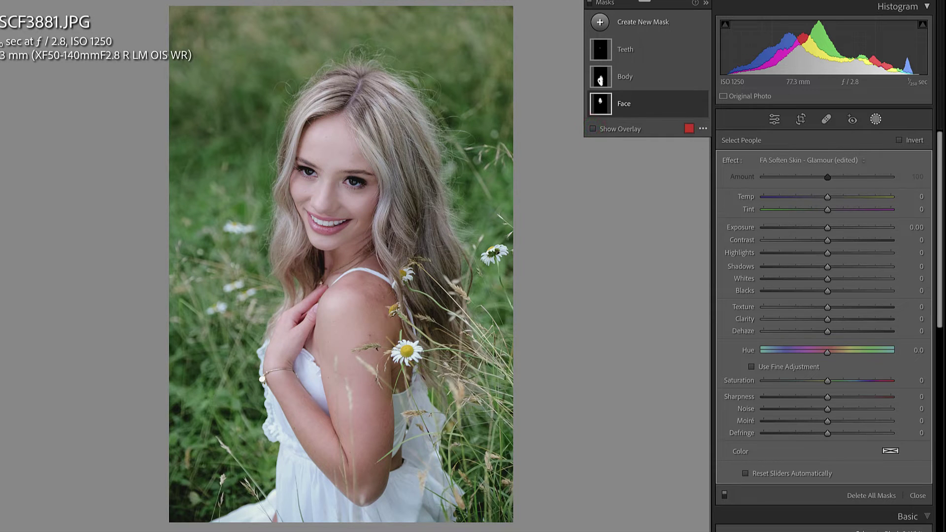
{"action": "left_click", "coordinate": [809, 162]}
{"action": "scroll", "coordinate": [807, 323], "scroll_direction": "down", "scroll_amount": 10}
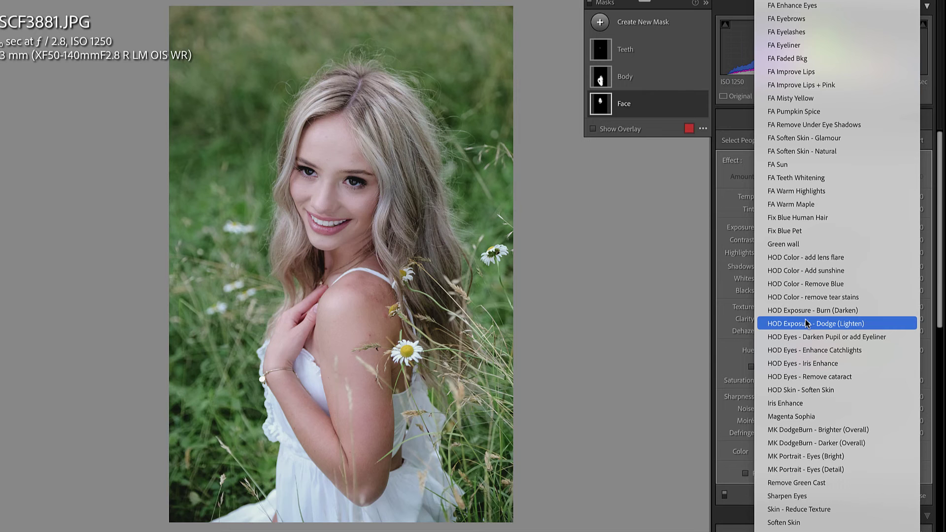
{"action": "left_click", "coordinate": [789, 523]}
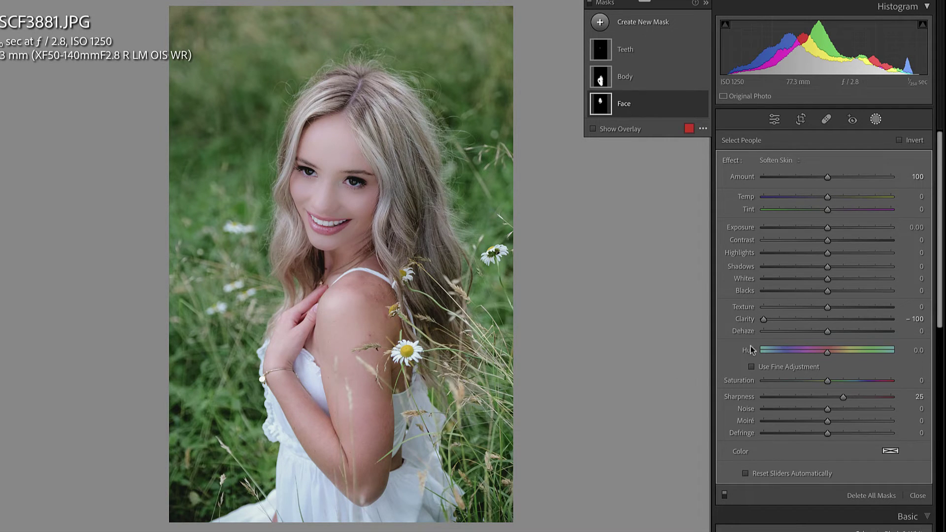
{"action": "left_click_drag", "start_coordinate": [760, 316], "coordinate": [796, 306]}
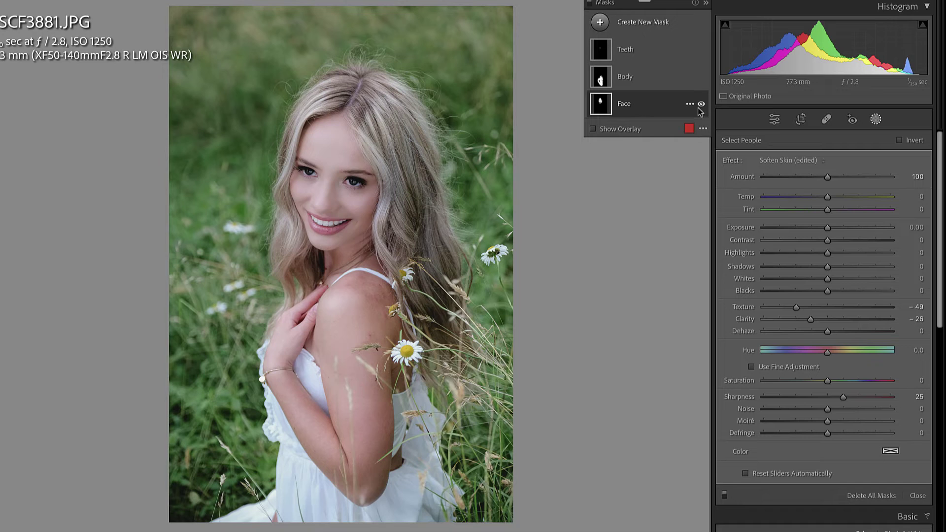
{"action": "left_click", "coordinate": [701, 104]}
{"action": "left_click", "coordinate": [700, 104]}
{"action": "left_click", "coordinate": [700, 104]}
{"action": "left_click", "coordinate": [701, 104]}
- Apply the Soften Skin (Lite) effect to the Body mask
{"action": "left_click", "coordinate": [654, 78]}
{"action": "left_click", "coordinate": [771, 161]}
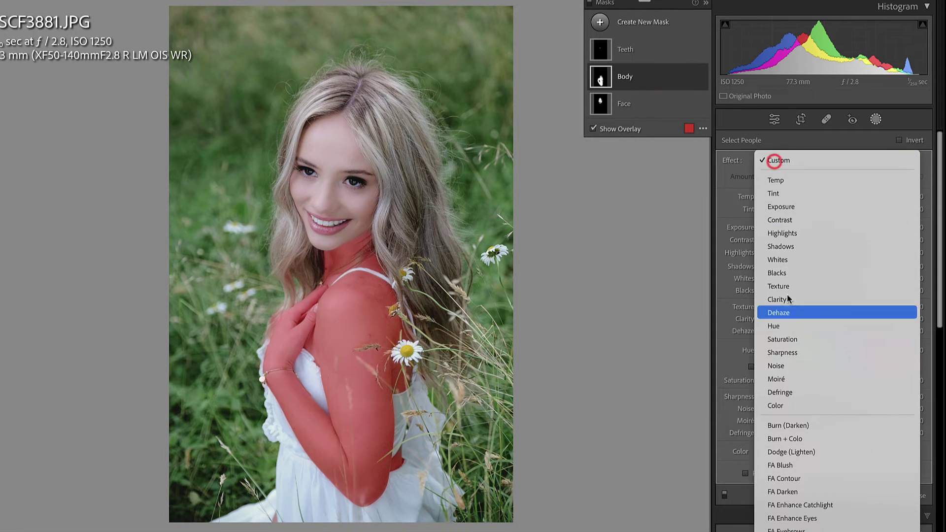
{"action": "scroll", "coordinate": [774, 163], "scroll_direction": "down", "scroll_amount": 10}
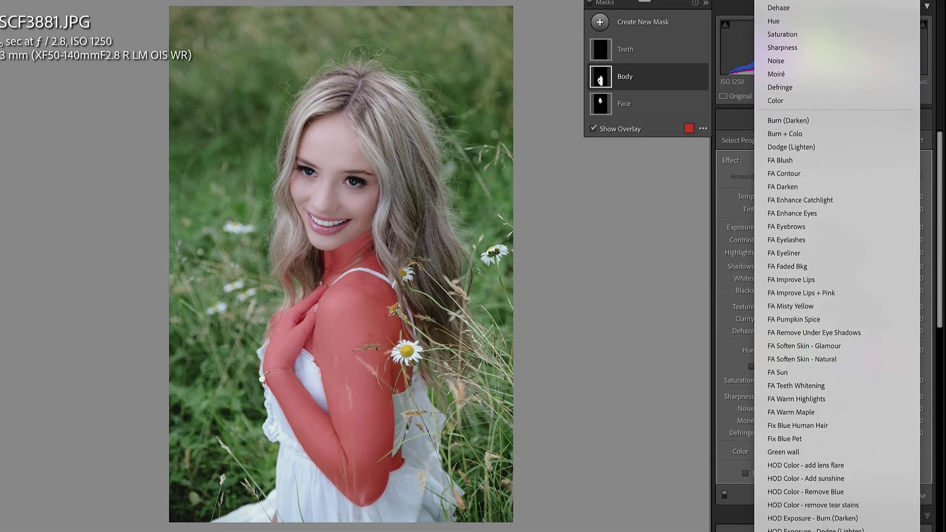
{"action": "scroll", "coordinate": [837, 266], "scroll_direction": "down", "scroll_amount": 5}
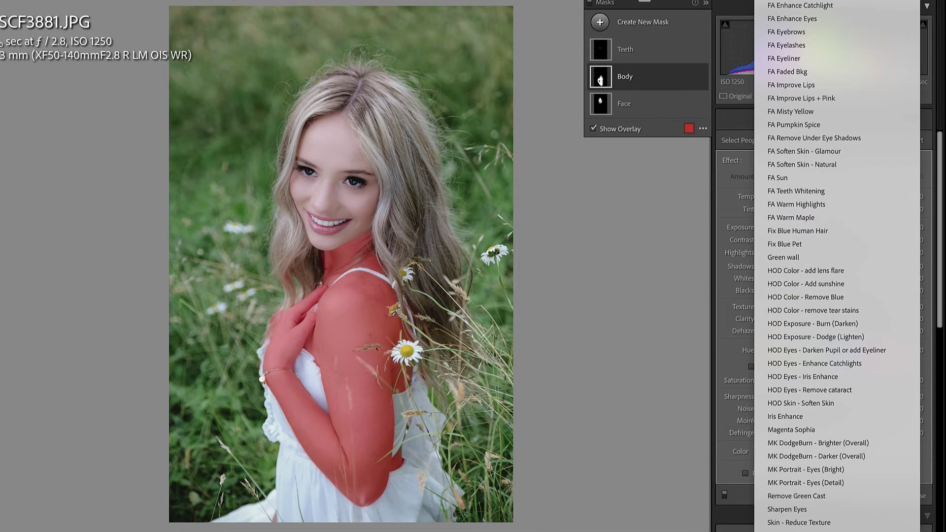
{"action": "left_click", "coordinate": [817, 356]}
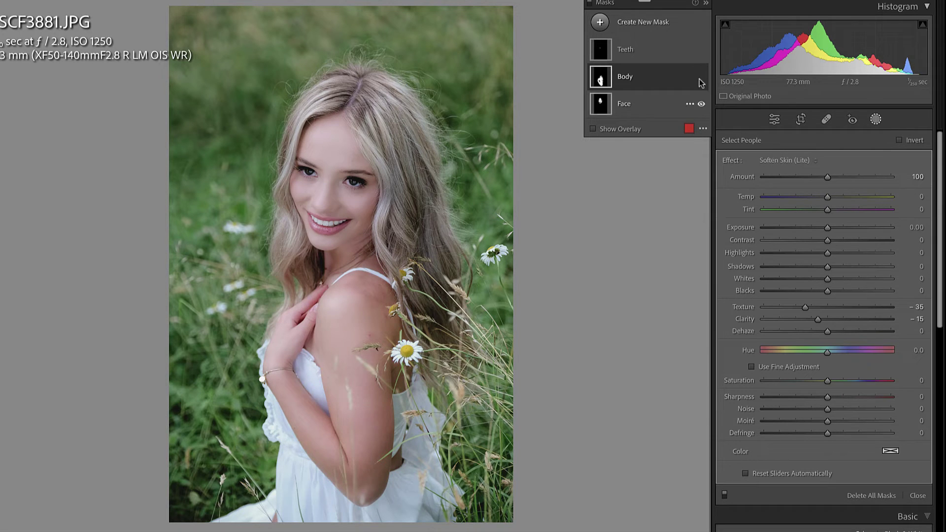
- Apply the Teeth Whitening effect to the Teeth mask
{"action": "left_click", "coordinate": [655, 50]}
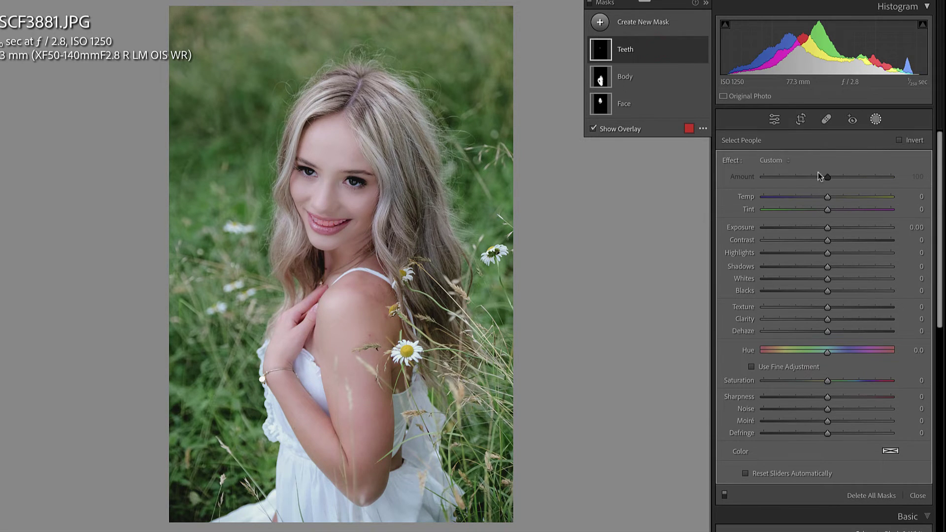
{"action": "left_click", "coordinate": [776, 160]}
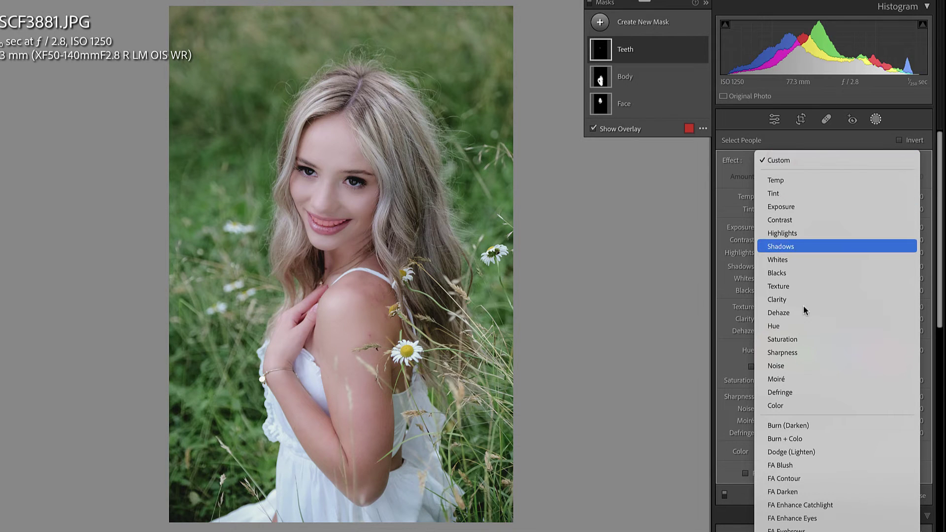
{"action": "left_click", "coordinate": [798, 518]}
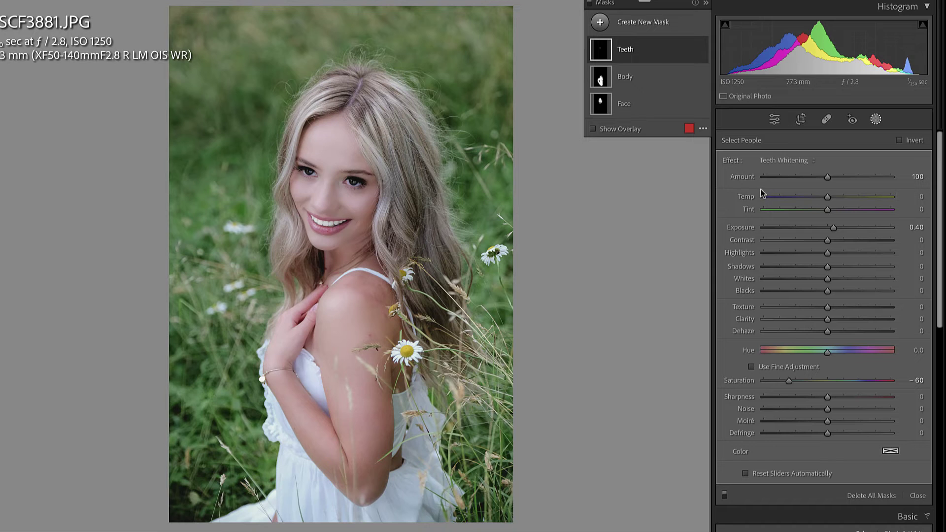
- Compare the portrait with all masks hidden and shown, both in full view and close up on the face
{"action": "left_click", "coordinate": [589, 4]}
{"action": "left_click", "coordinate": [589, 4]}
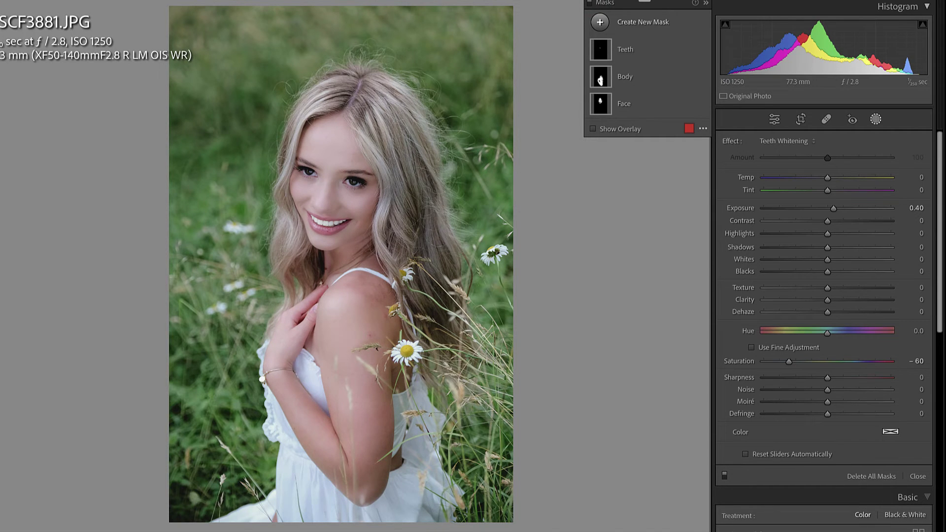
{"action": "key", "text": "z"}
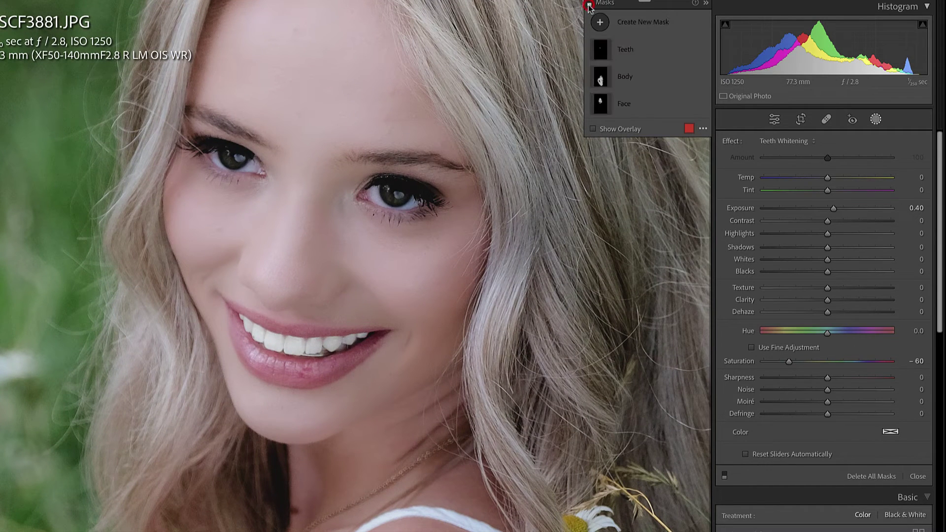
{"action": "left_click", "coordinate": [589, 5]}
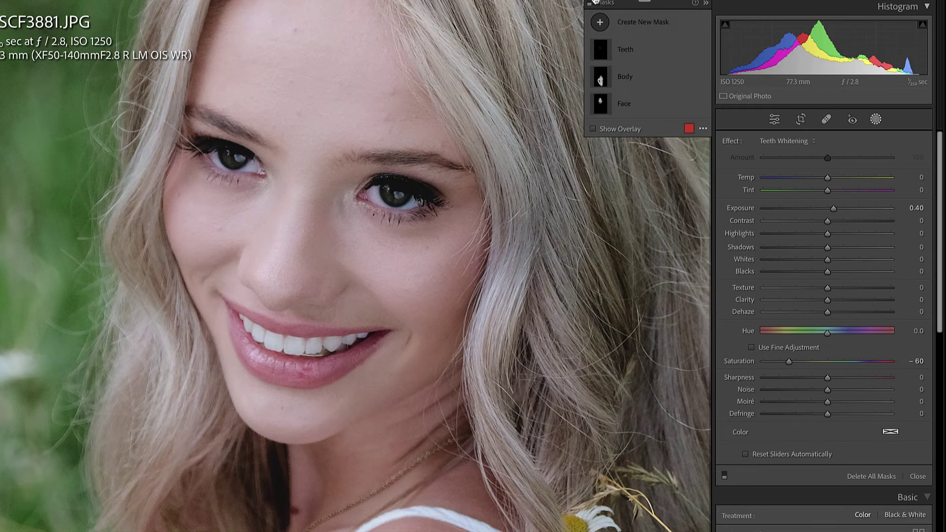
{"action": "left_click", "coordinate": [591, 4]}
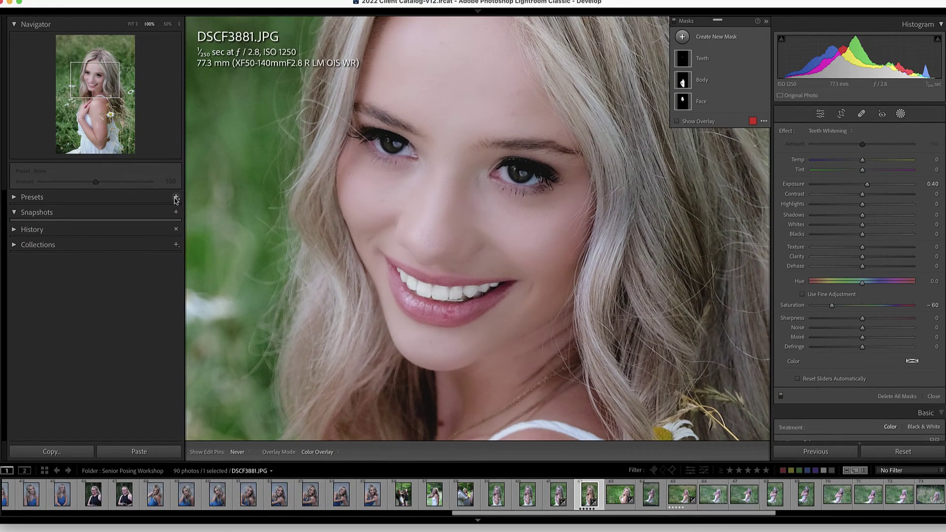
- Save a develop preset named FA Teeth Body Face in the FA TESTS group, including only the Teeth, Body and Face masks
{"action": "left_click", "coordinate": [176, 197]}
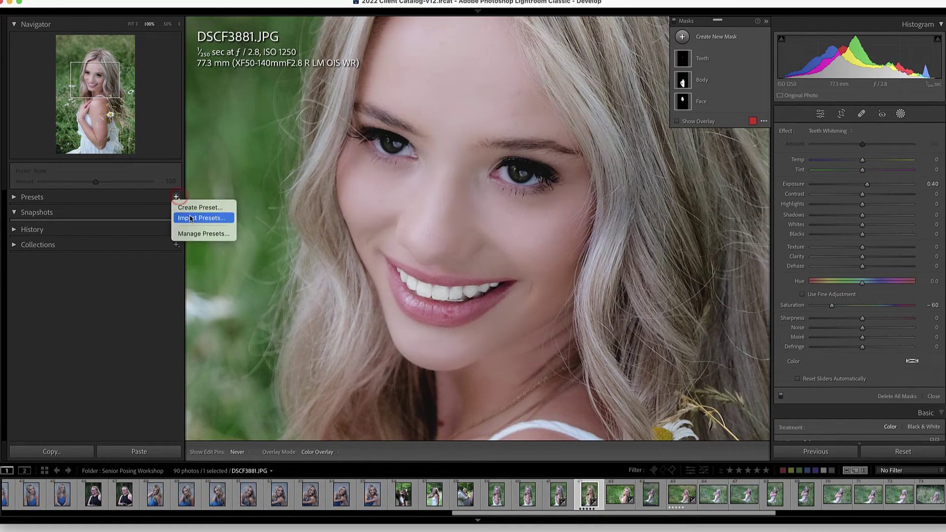
{"action": "left_click", "coordinate": [195, 207]}
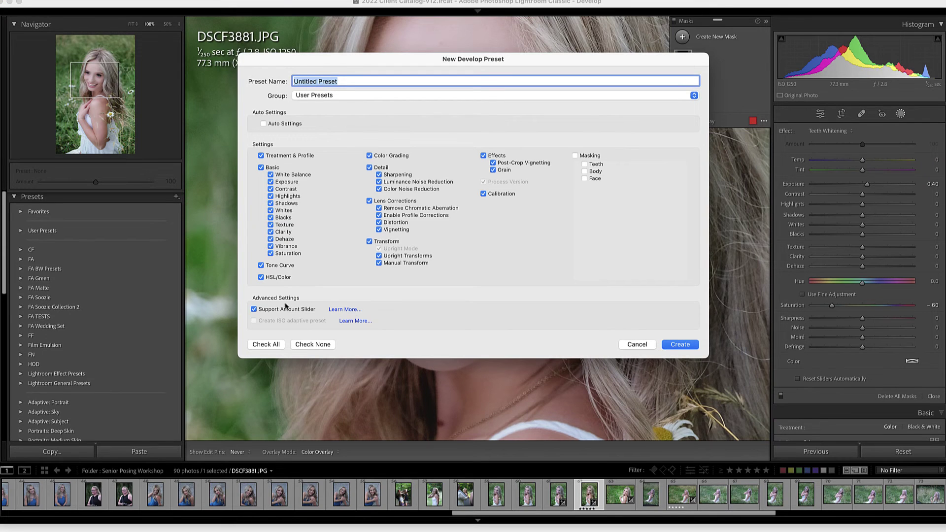
{"action": "left_click", "coordinate": [316, 345]}
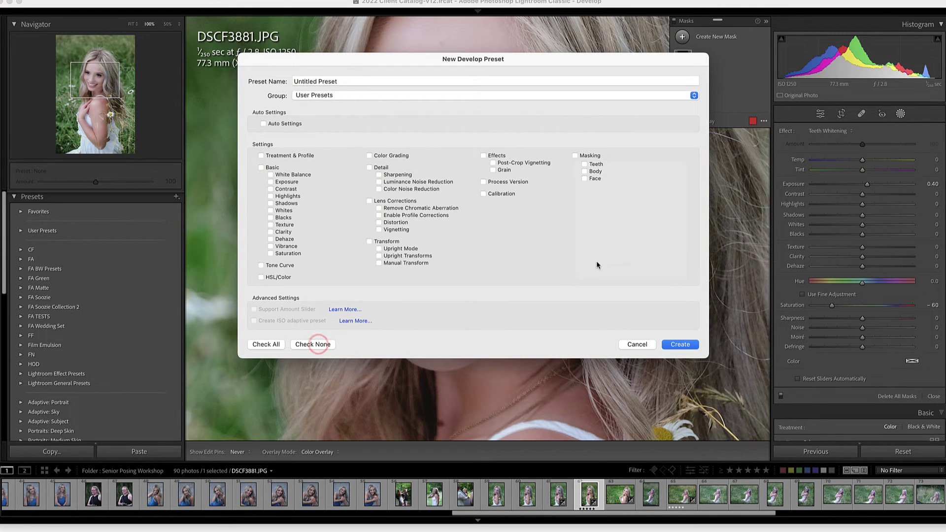
{"action": "left_click", "coordinate": [575, 156]}
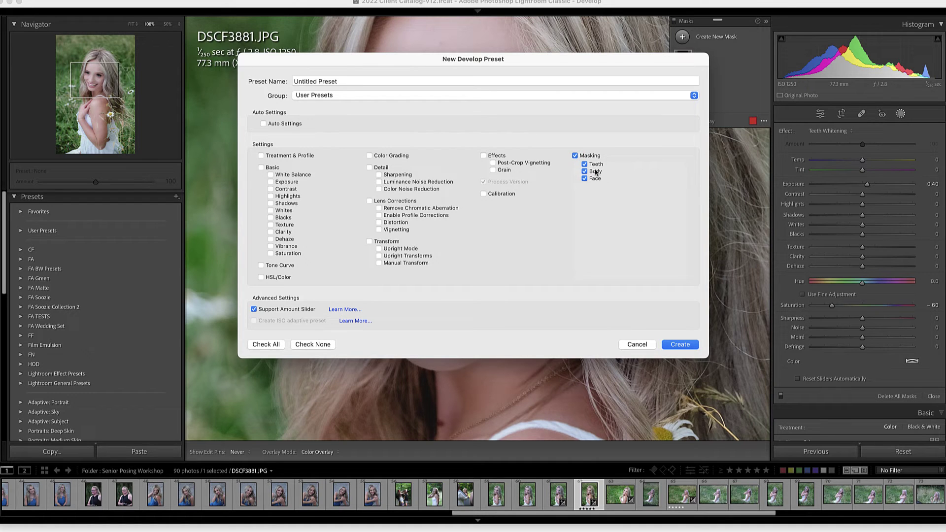
{"action": "left_click", "coordinate": [358, 78]}
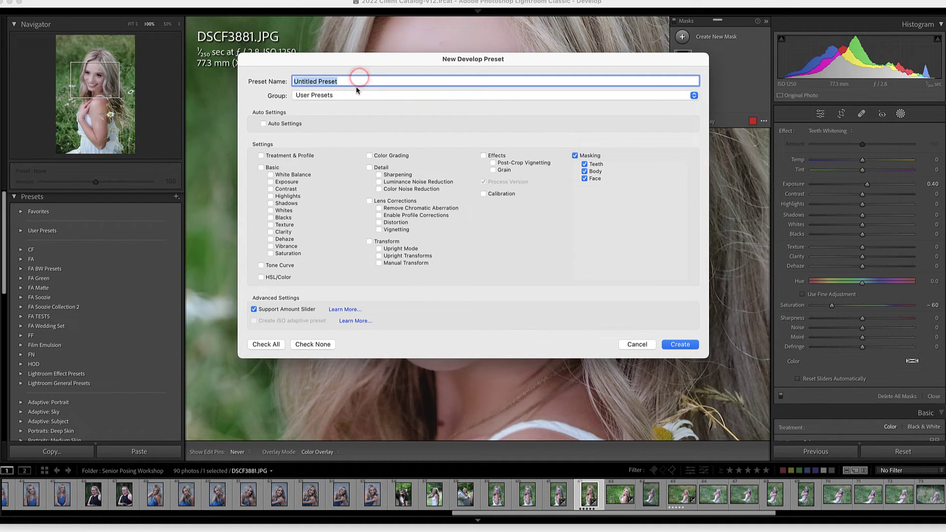
{"action": "type", "text": "FA Teeth Body Face"}
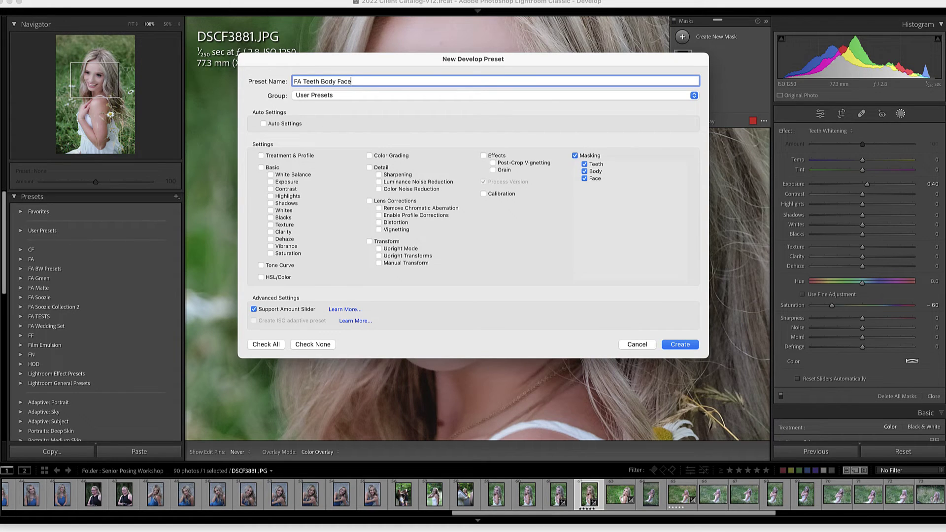
{"action": "left_click", "coordinate": [682, 344]}
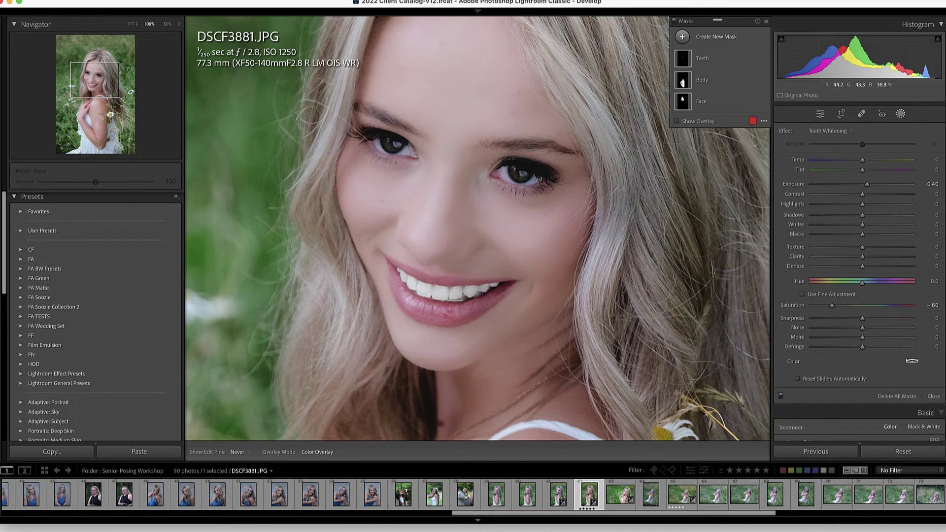
- Open photo DSCF3890.JPG and apply the FA Teeth Body Face preset from the FA TESTS group
{"action": "left_click", "coordinate": [681, 494]}
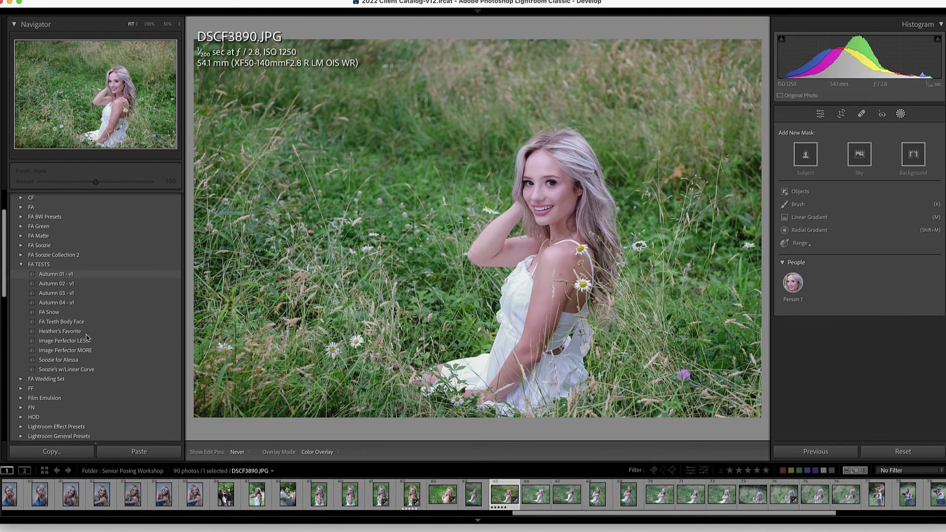
{"action": "left_click", "coordinate": [71, 323]}
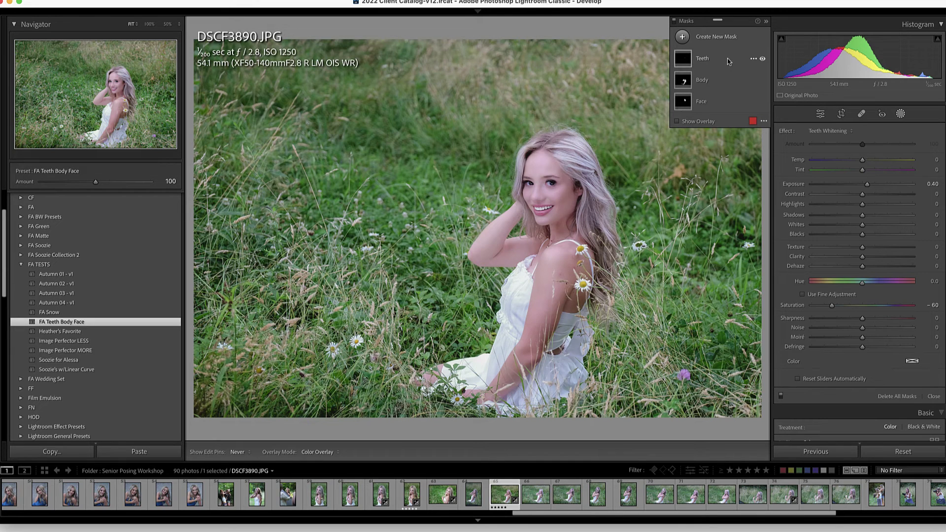
{"action": "mouse_move", "coordinate": [167, 15]}
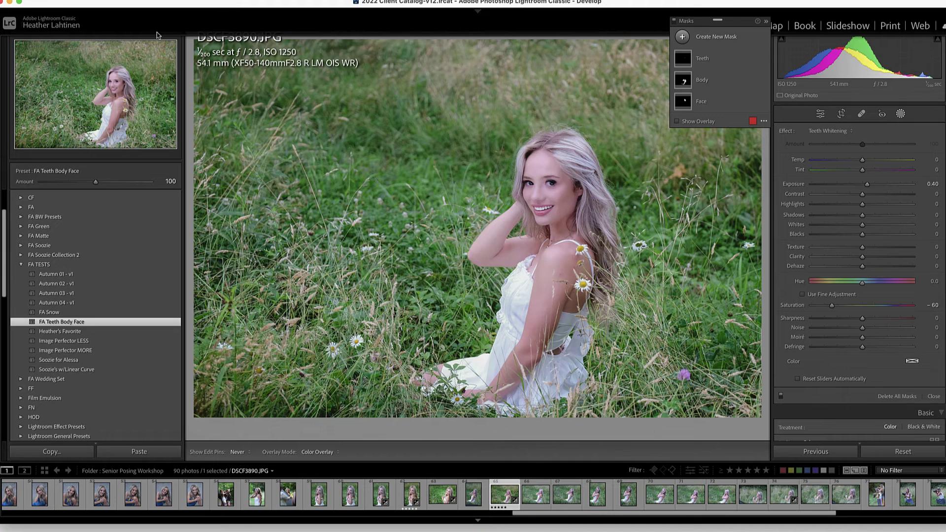
- Examine the subject of DSCF3890.JPG close up, toggling the visibility of the Teeth and Body masks to judge their effect
{"action": "left_click", "coordinate": [549, 175]}
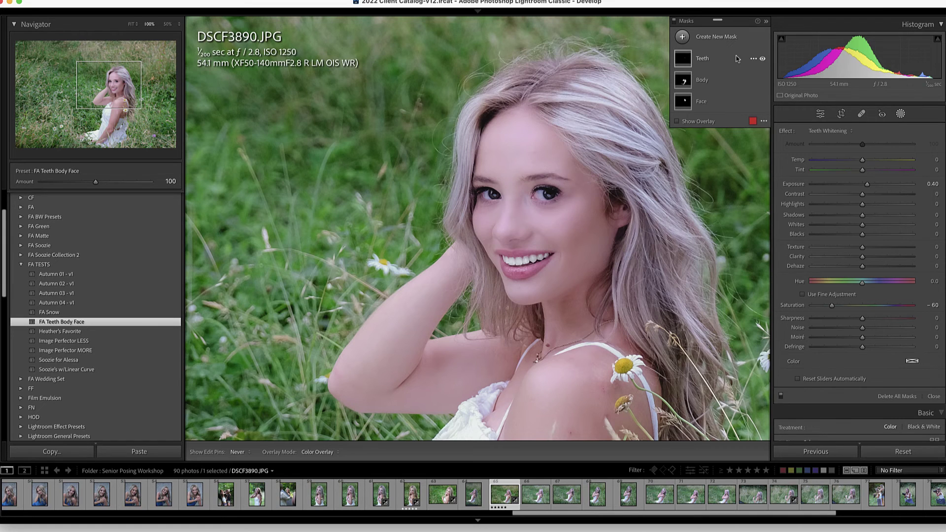
{"action": "left_click", "coordinate": [762, 60]}
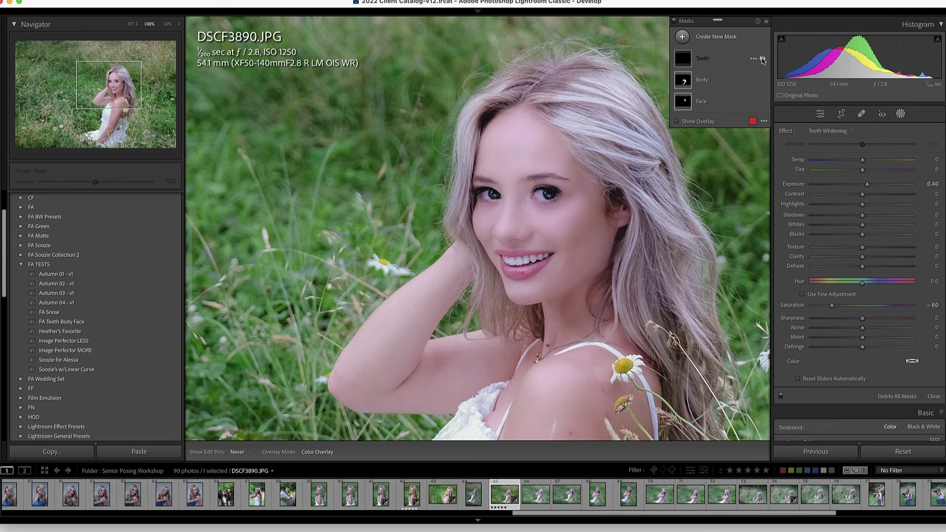
{"action": "left_click", "coordinate": [763, 80]}
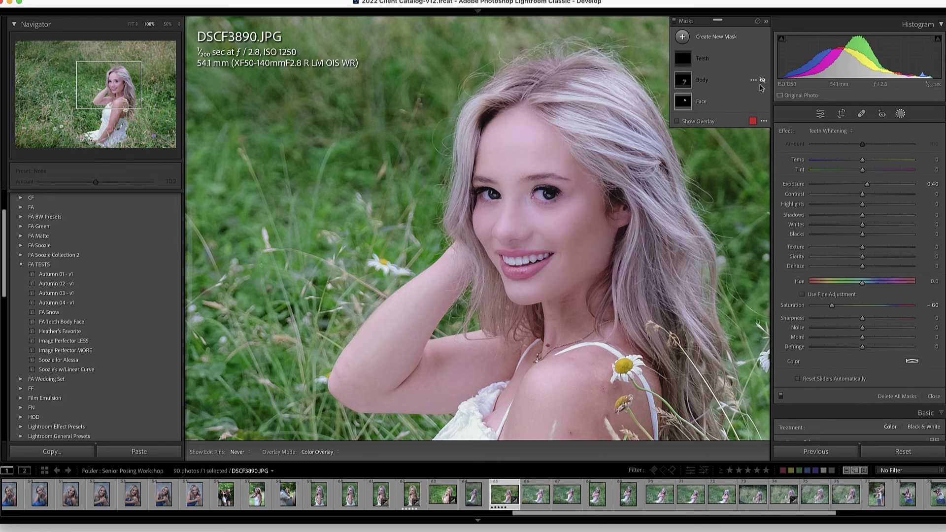
{"action": "left_click", "coordinate": [762, 81]}
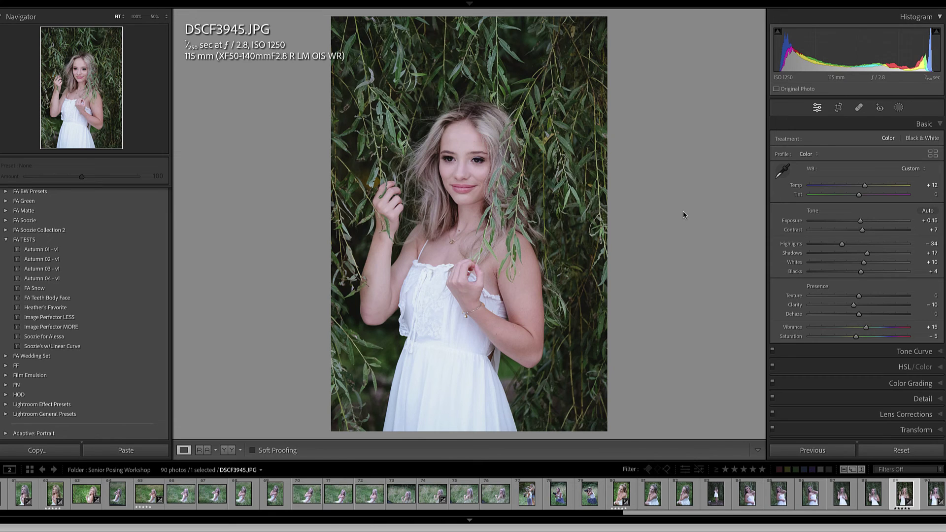
- Apply the FA Teeth Body Face preset to DSCF3945.JPG and expand its list of masks
{"action": "left_click", "coordinate": [73, 298]}
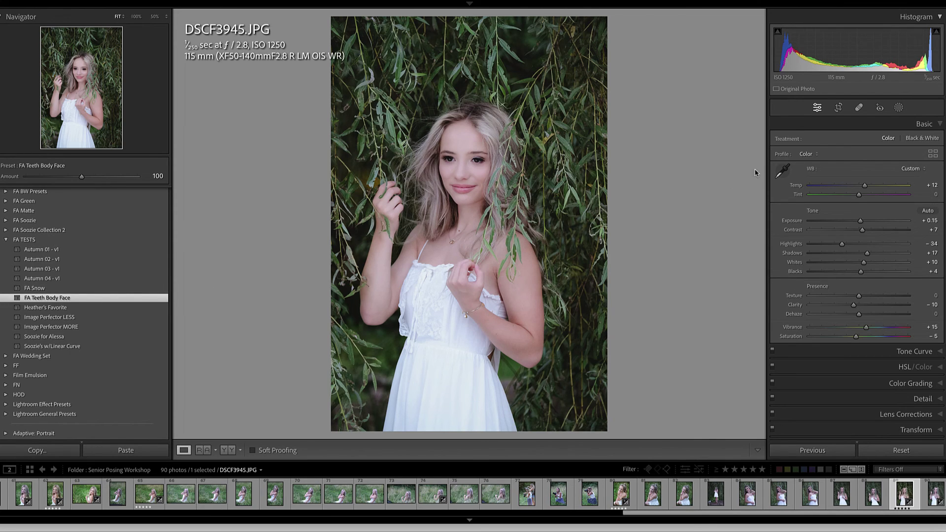
{"action": "left_click", "coordinate": [898, 107]}
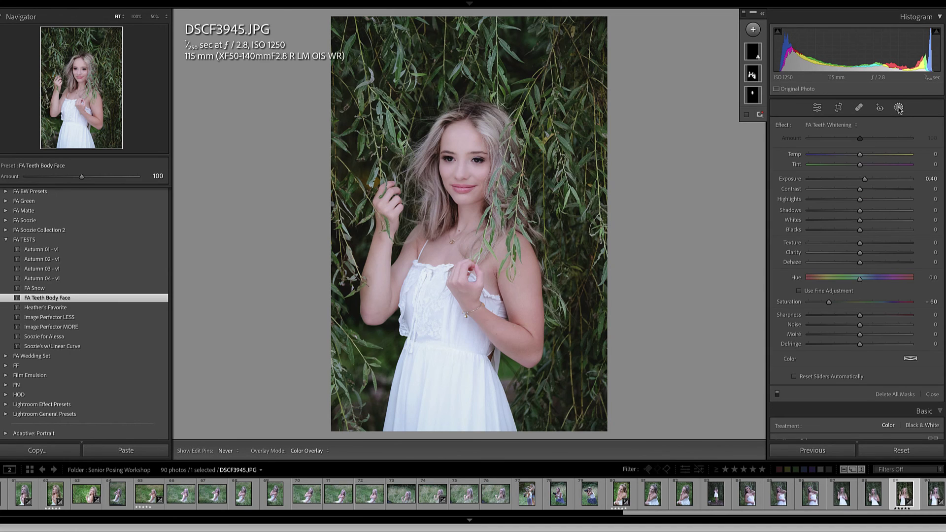
{"action": "left_click", "coordinate": [761, 14]}
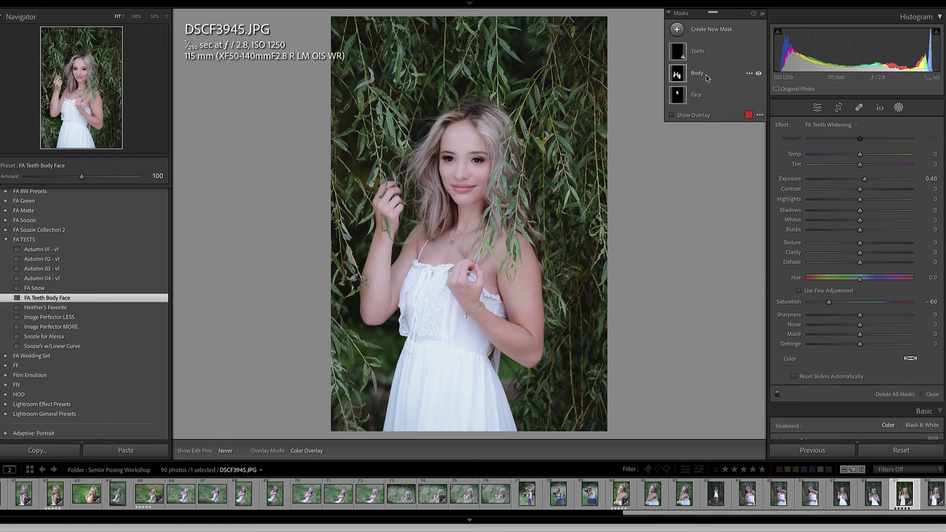
- Turn on the mask overlay for DSCF3945.JPG and inspect the Face and Body masks with their settings
{"action": "key", "text": "o"}
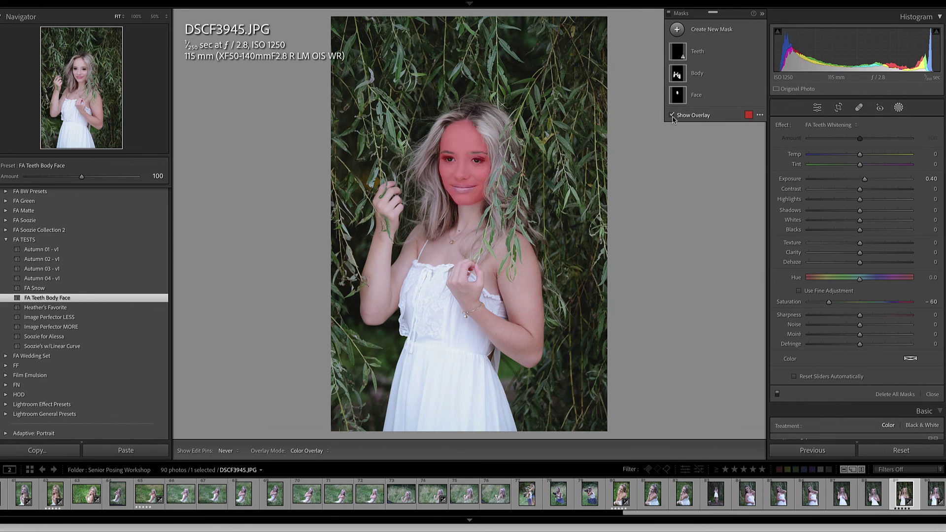
{"action": "left_click", "coordinate": [712, 100]}
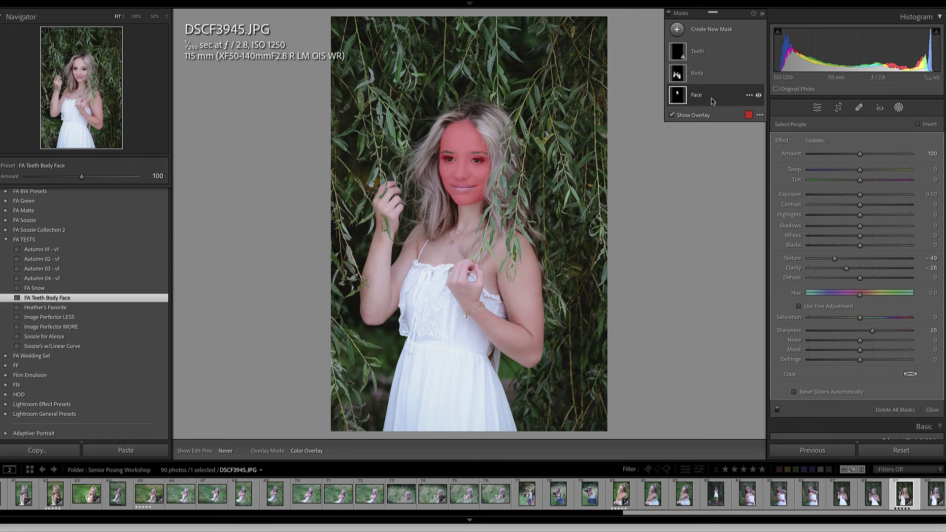
{"action": "left_click", "coordinate": [713, 78]}
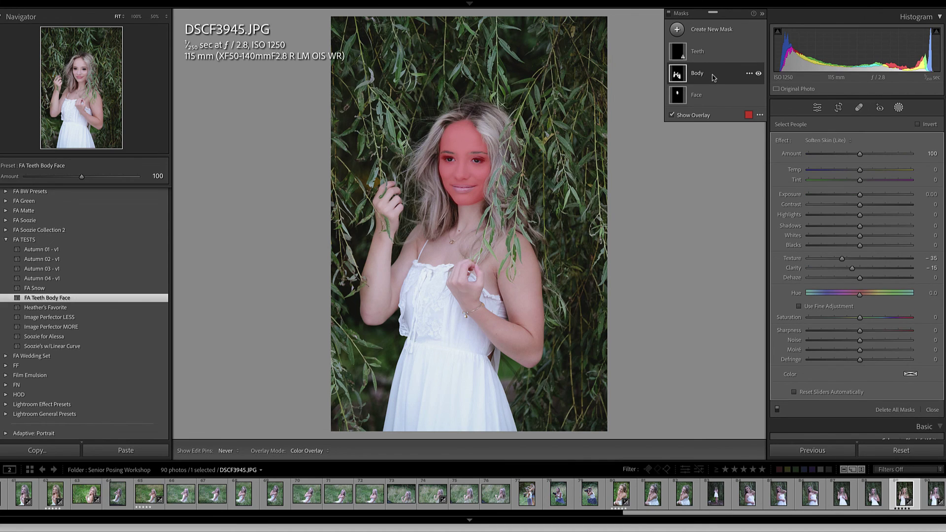